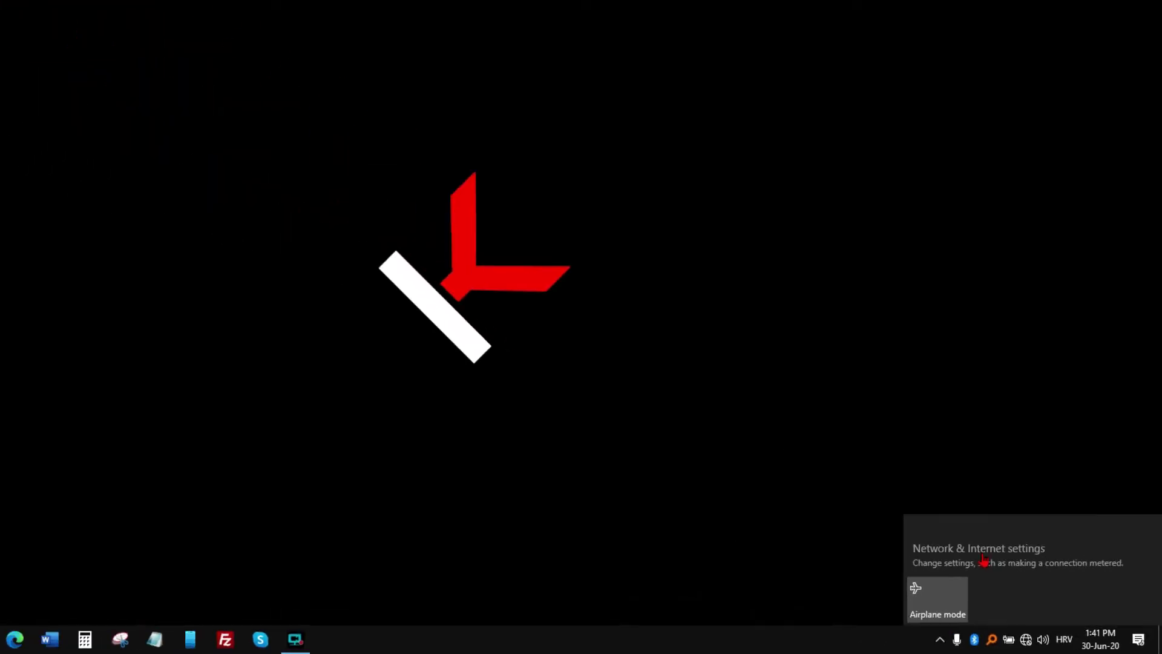
Dismiss the taskbar network flyout
{"action": "left_click", "coordinate": [193, 478]}
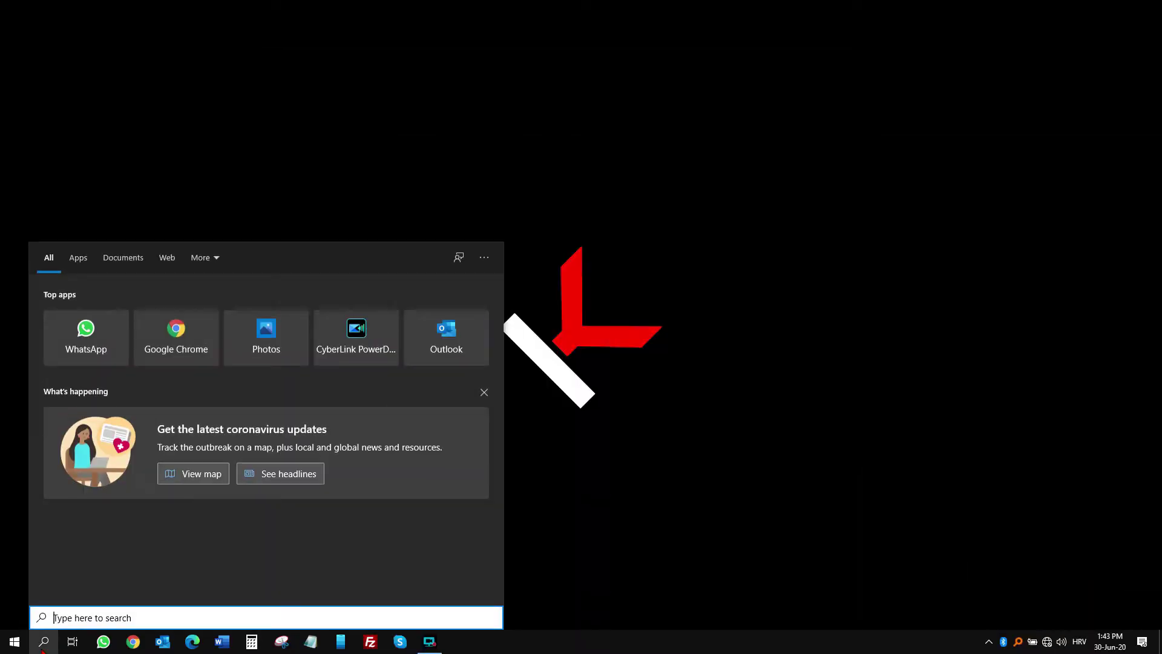
{"action": "type", "text": "serv"}
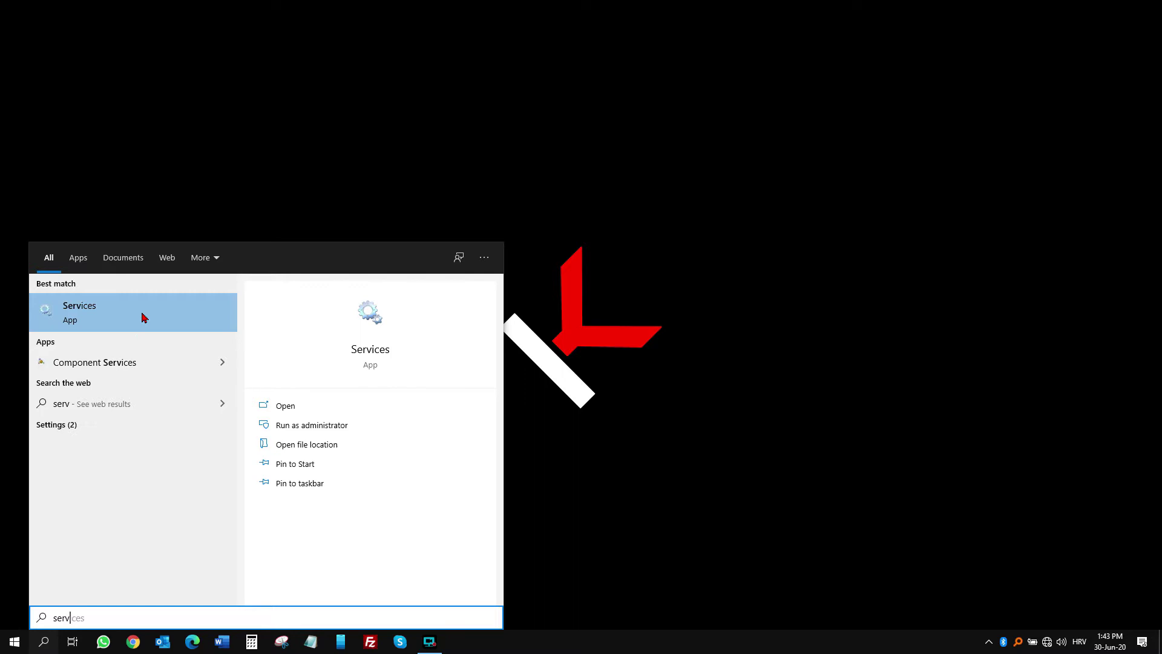
In Services, open the WLAN AutoConfig service's properties to check its status and startup type
{"action": "left_click", "coordinate": [147, 309]}
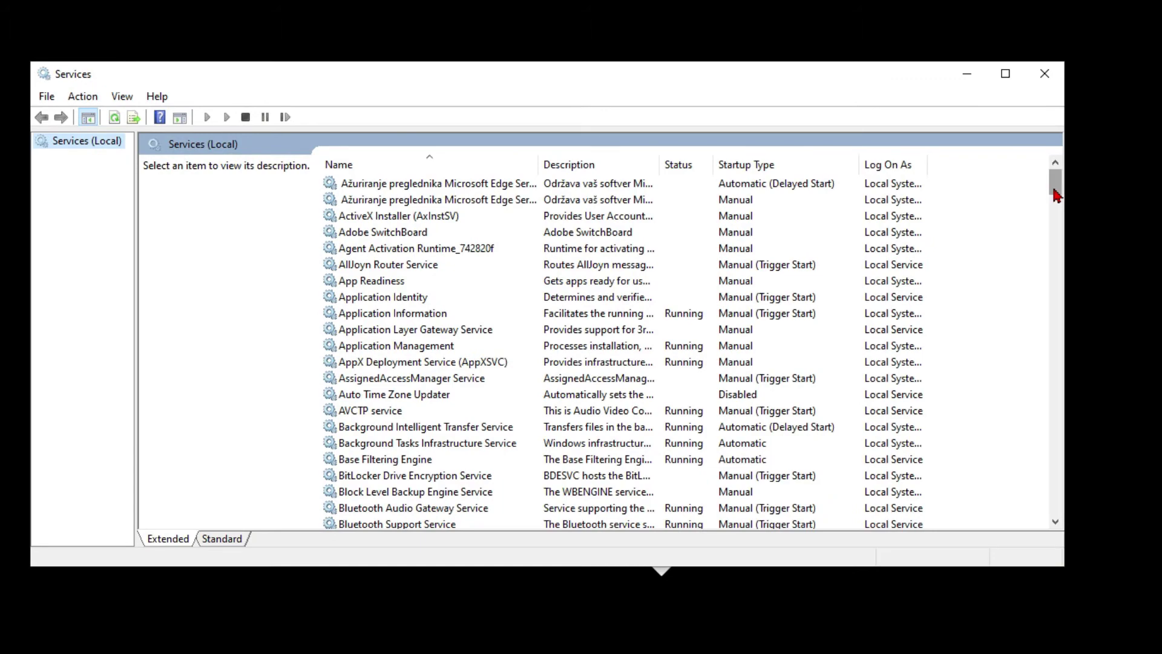
{"action": "left_click_drag", "start_coordinate": [1055, 182], "coordinate": [1037, 276]}
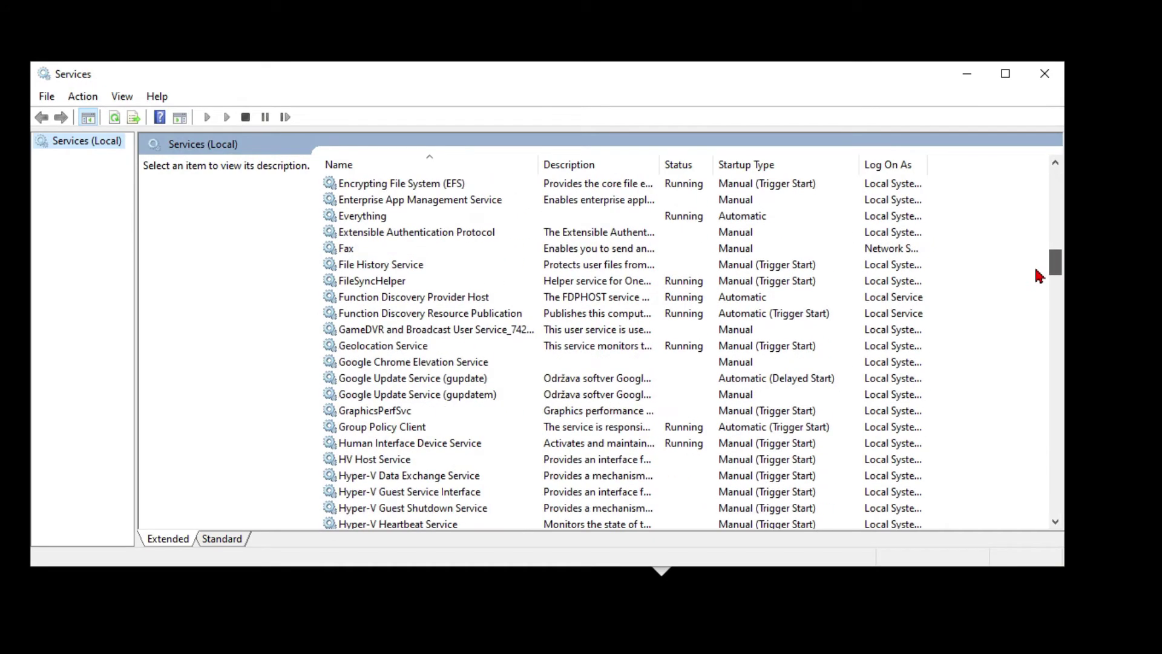
{"action": "left_click", "coordinate": [391, 481]}
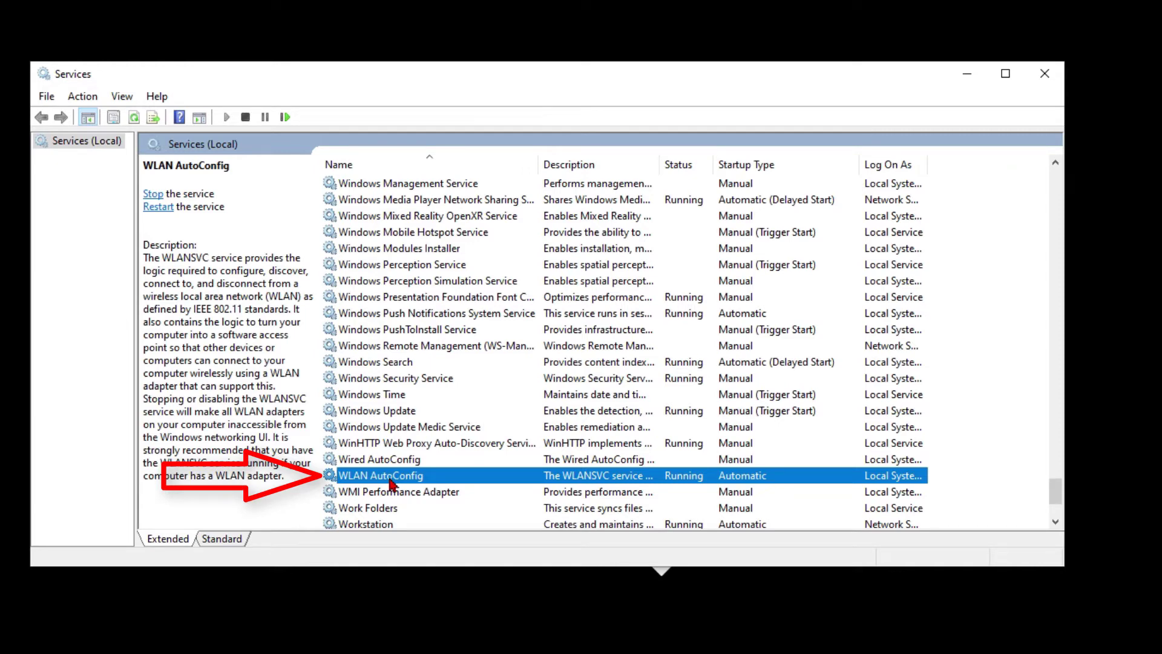
{"action": "right_click", "coordinate": [391, 483]}
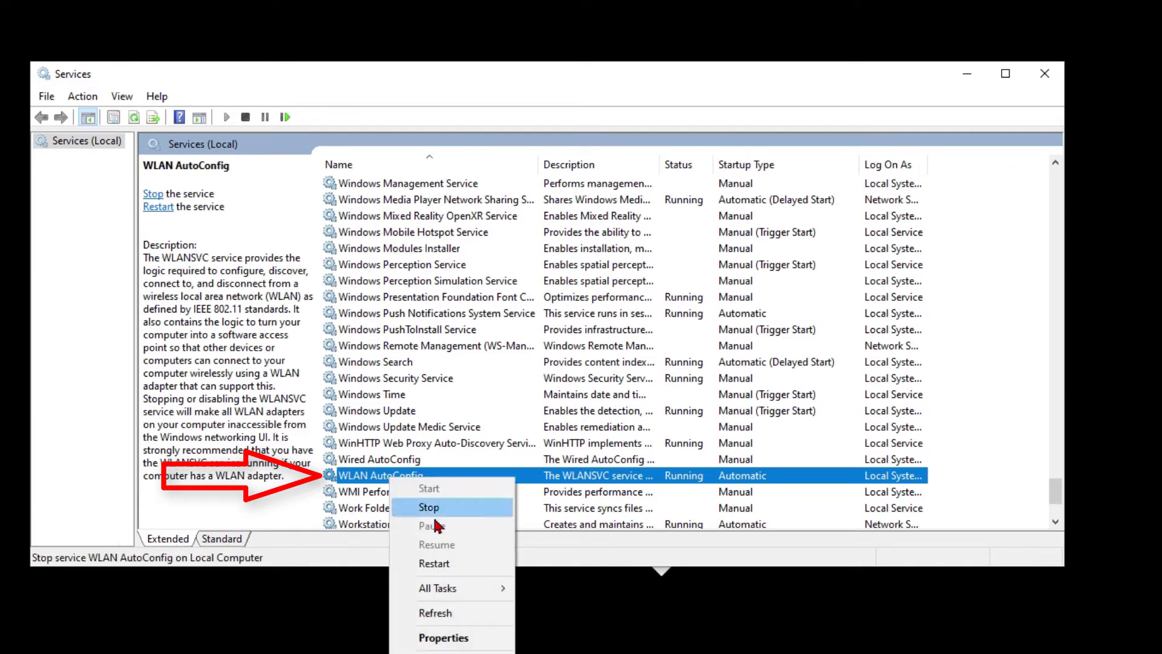
{"action": "left_click", "coordinate": [466, 639]}
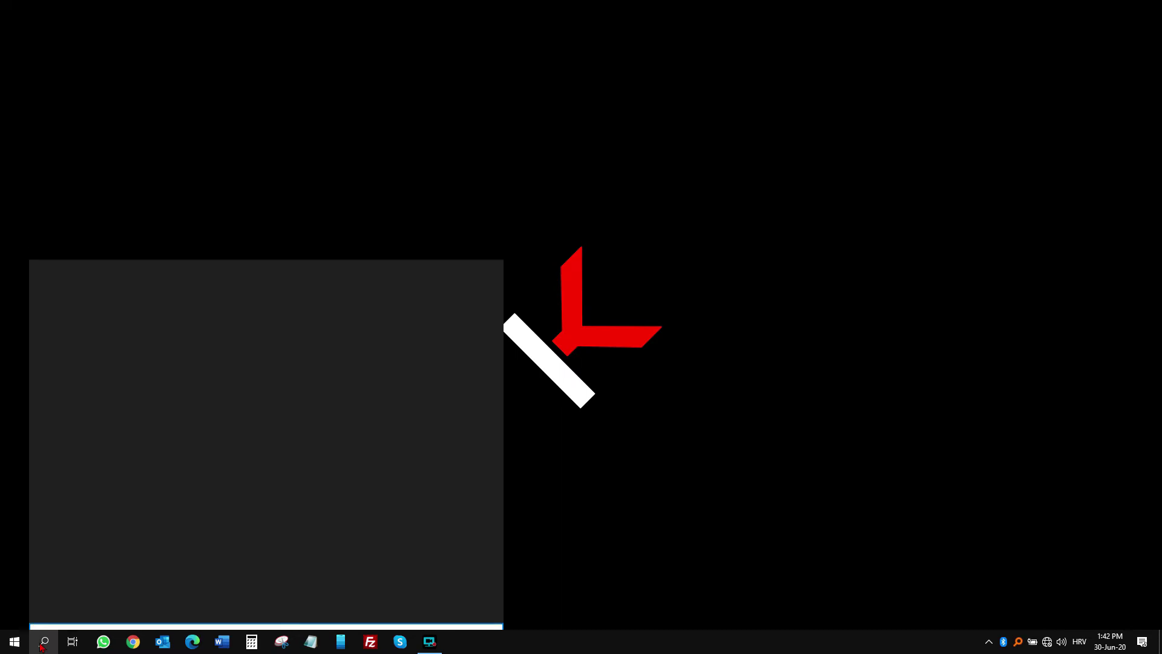
{"action": "type", "text": "de"}
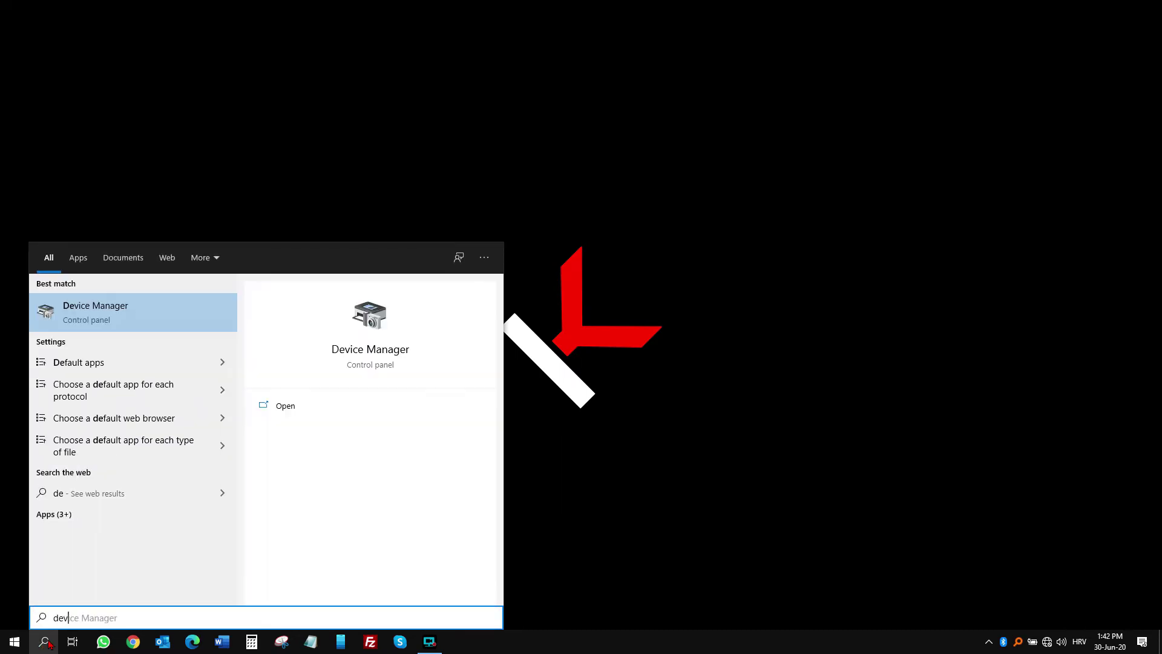
{"action": "type", "text": "v"}
Update the Killer Wi-Fi 6 AX1650x adapter's driver in Device Manager, searching automatically
{"action": "left_click", "coordinate": [156, 313]}
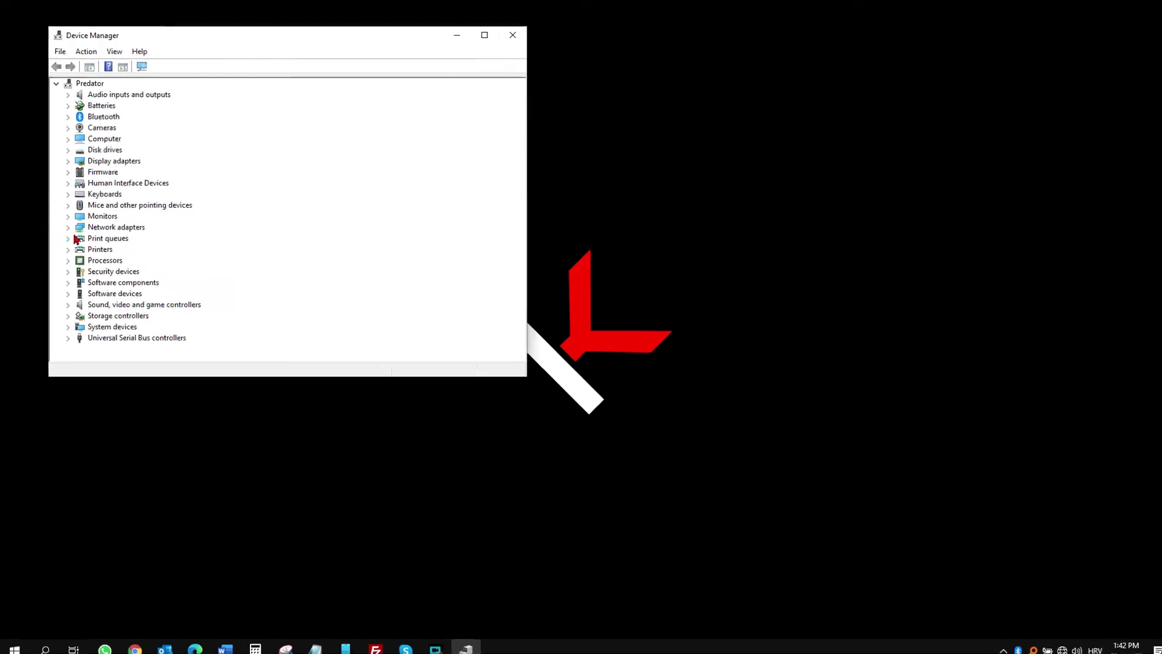
{"action": "left_click", "coordinate": [66, 223]}
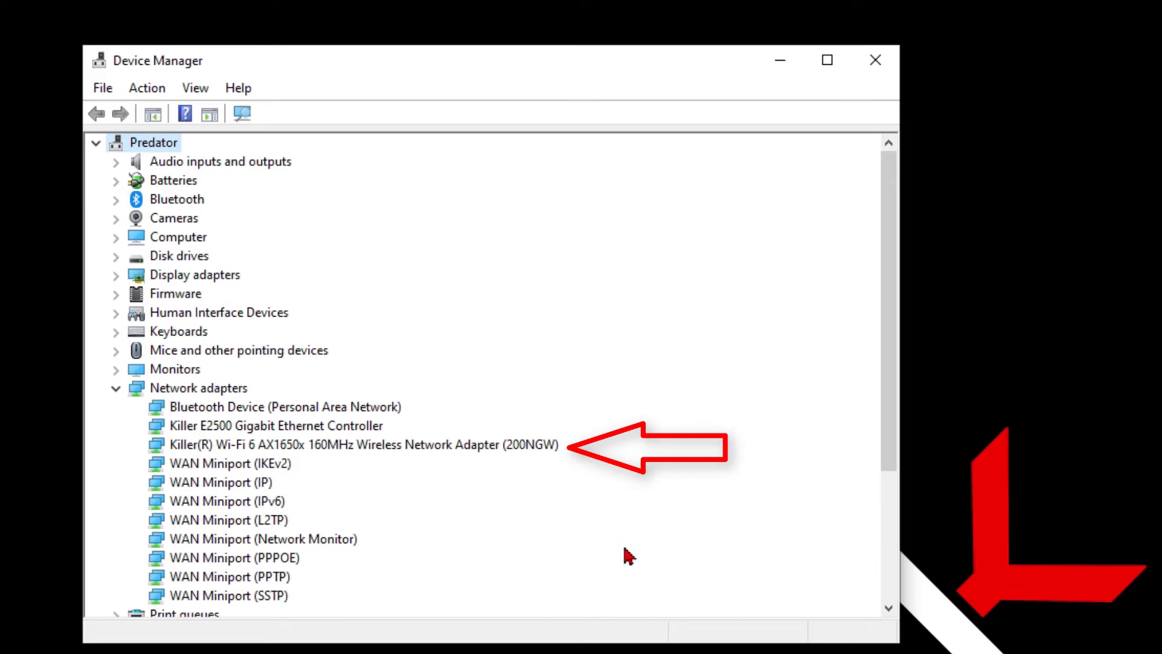
{"action": "right_click", "coordinate": [490, 445]}
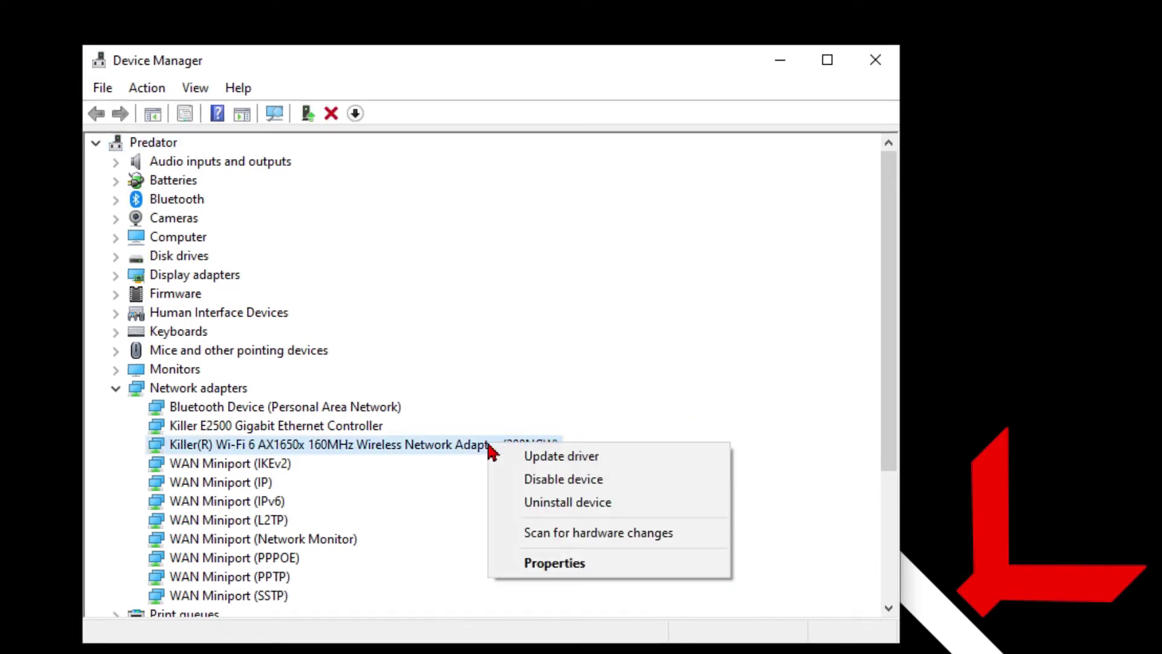
{"action": "left_click", "coordinate": [531, 458]}
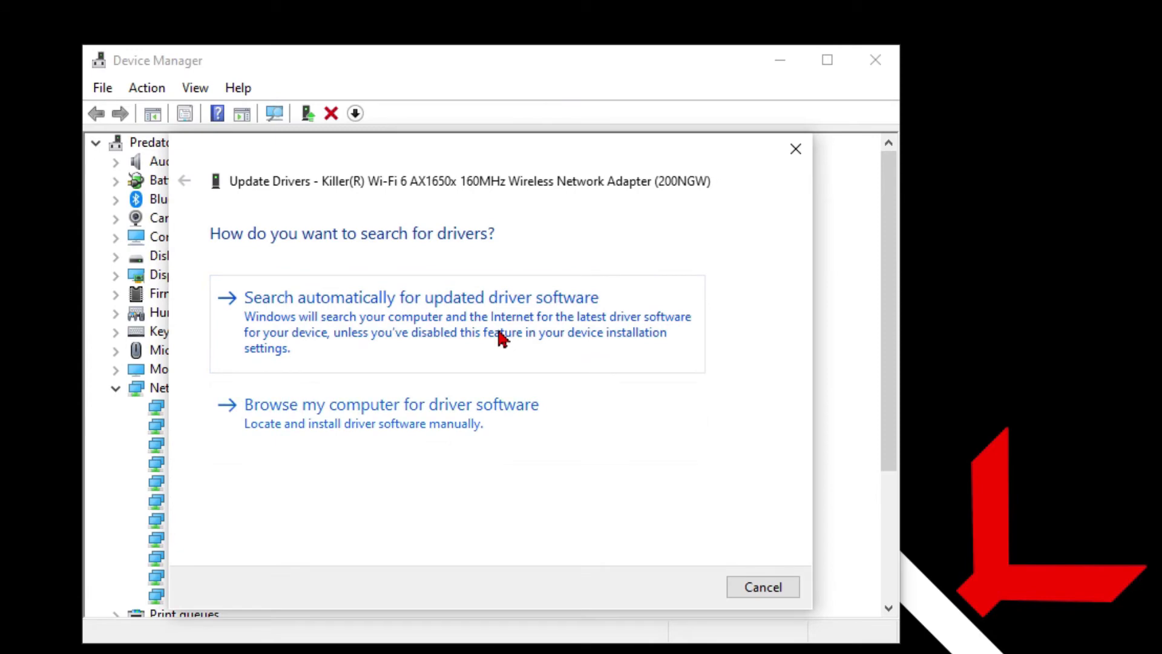
{"action": "left_click", "coordinate": [500, 338]}
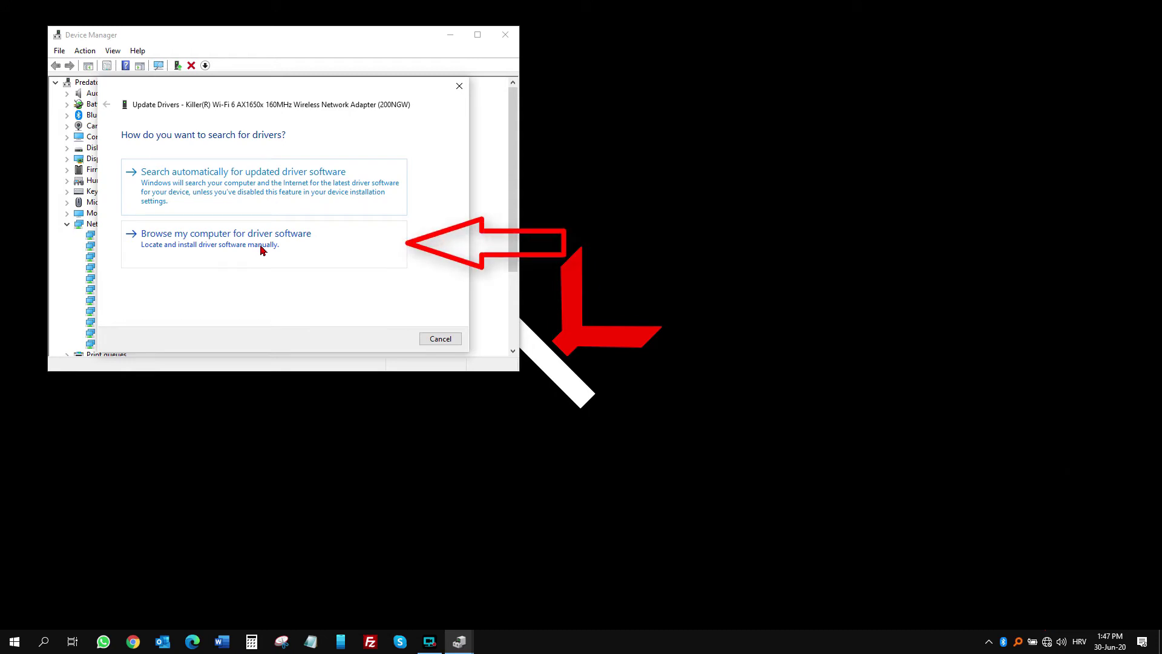
Reinstall the Killer Wi-Fi 6 driver from the computer's compatible driver list, then close the wizard
{"action": "left_click", "coordinate": [262, 250]}
{"action": "left_click", "coordinate": [340, 259]}
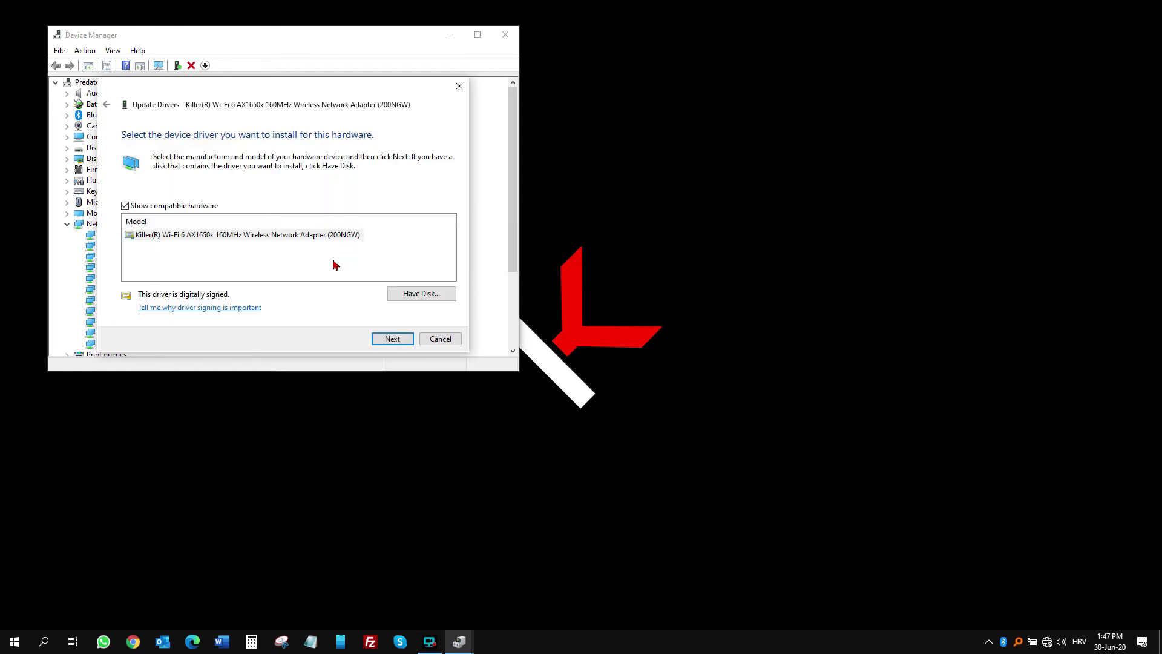
{"action": "left_click", "coordinate": [339, 237]}
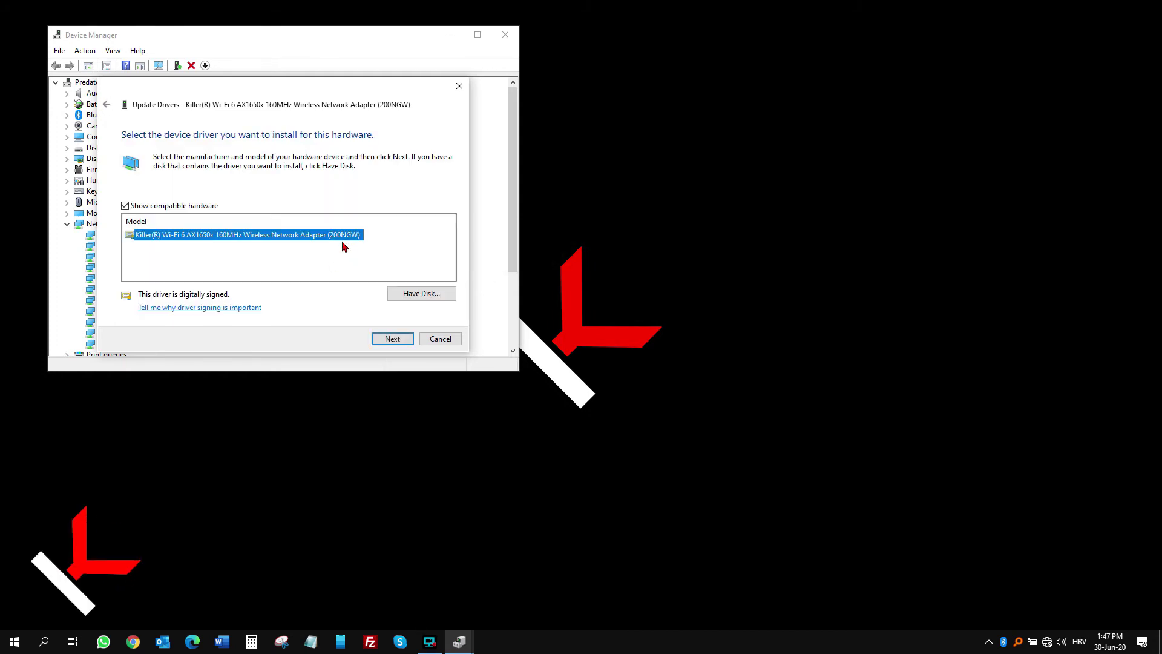
{"action": "left_click", "coordinate": [391, 340]}
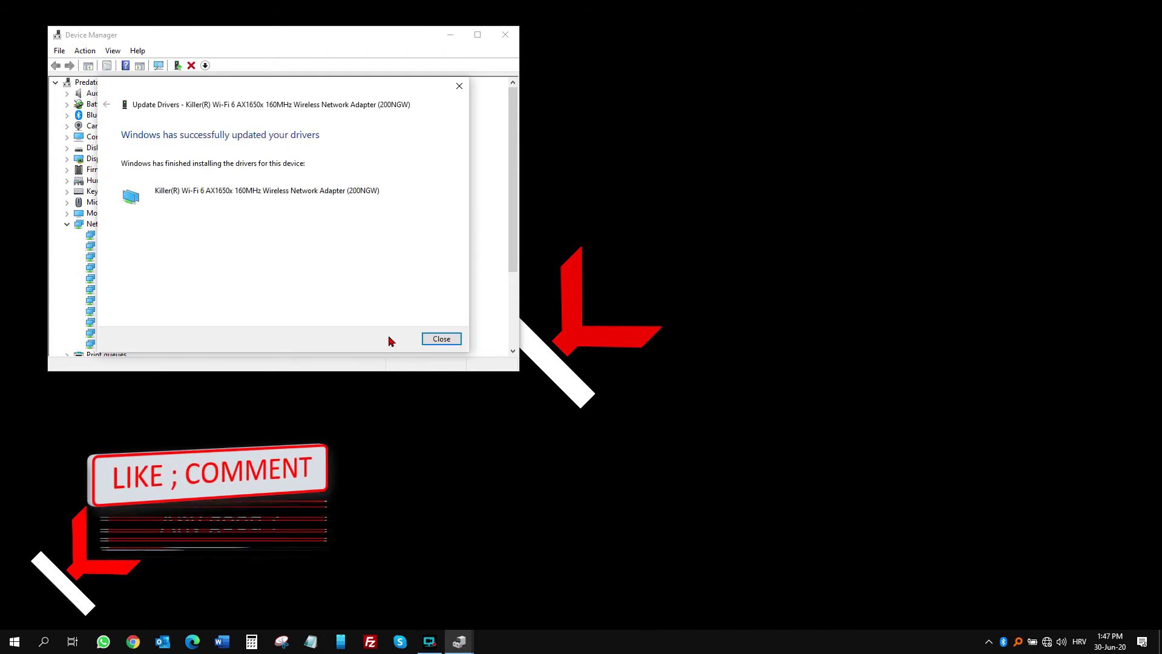
{"action": "left_click", "coordinate": [442, 339]}
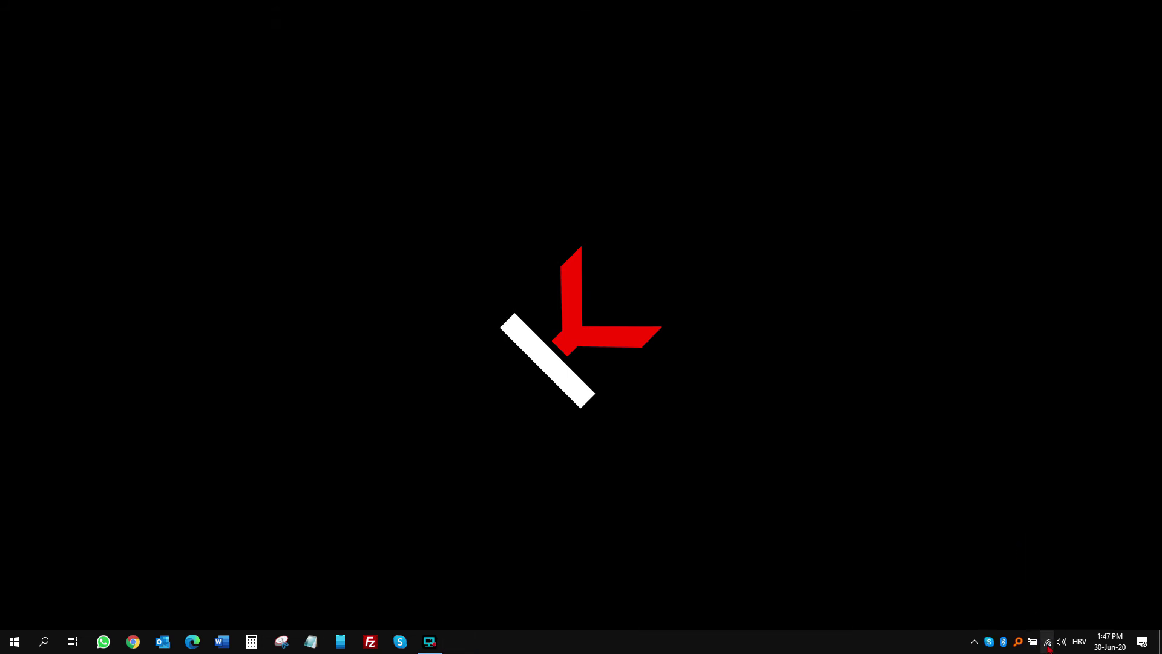
Confirm Wi-Fi networks reappear in the tray network flyout, then start a new search
{"action": "left_click", "coordinate": [1050, 642]}
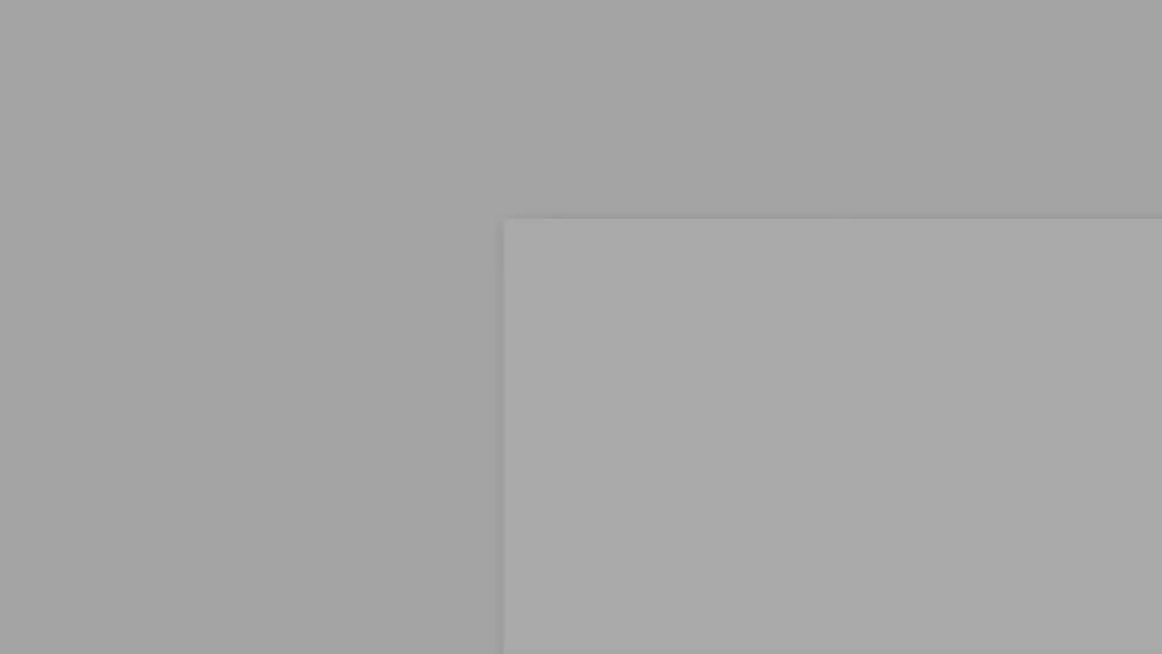
{"action": "left_click", "coordinate": [44, 641]}
{"action": "type", "text": "w"}
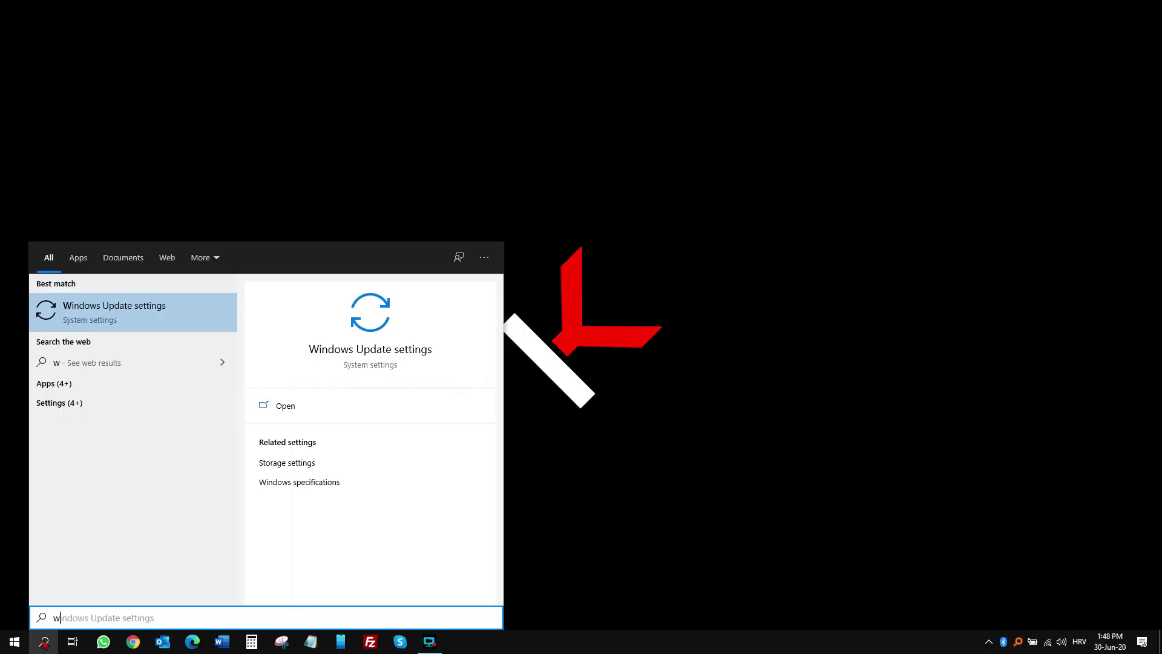
{"action": "type", "text": "in"}
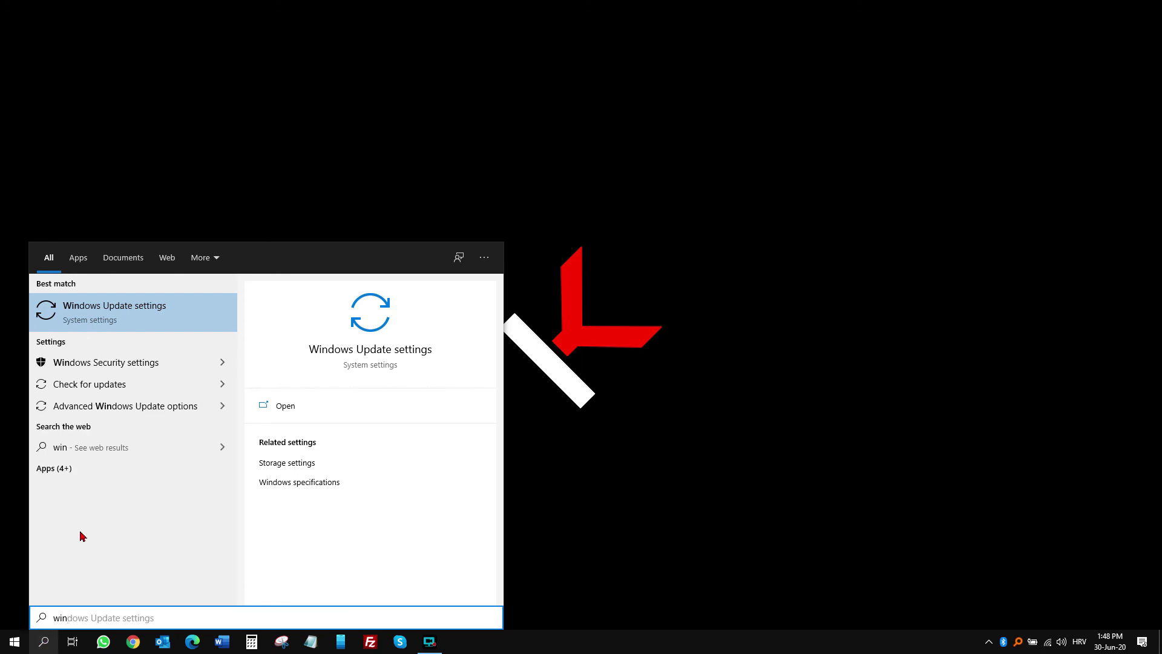
Launch Windows Update settings from the search results
{"action": "left_click", "coordinate": [118, 383]}
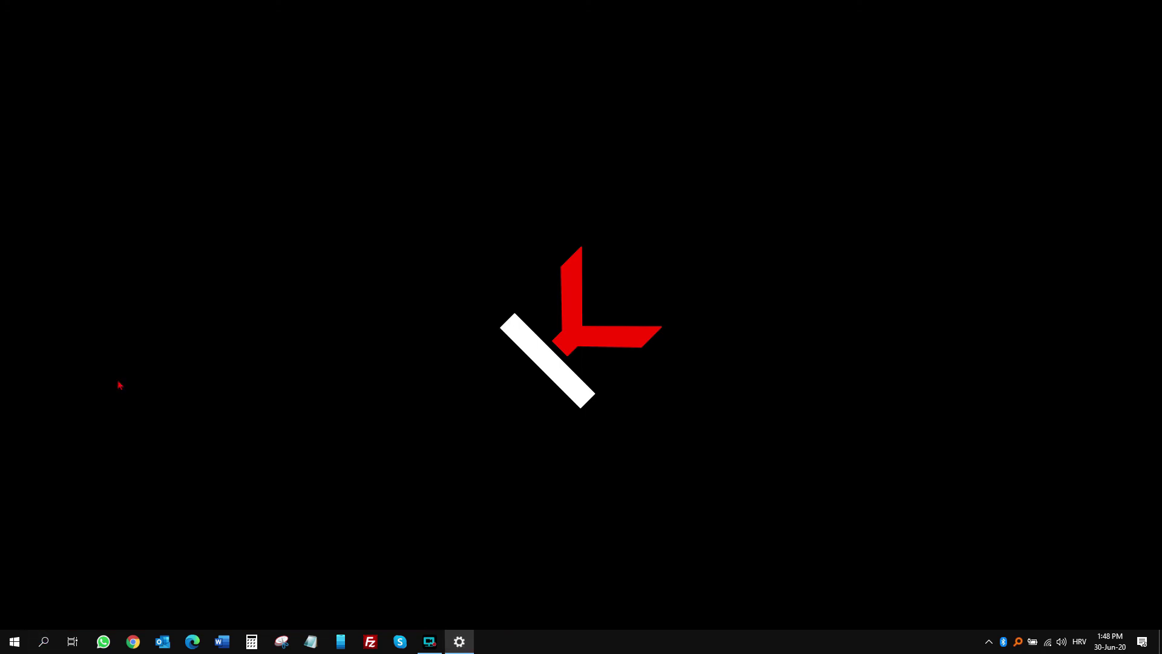